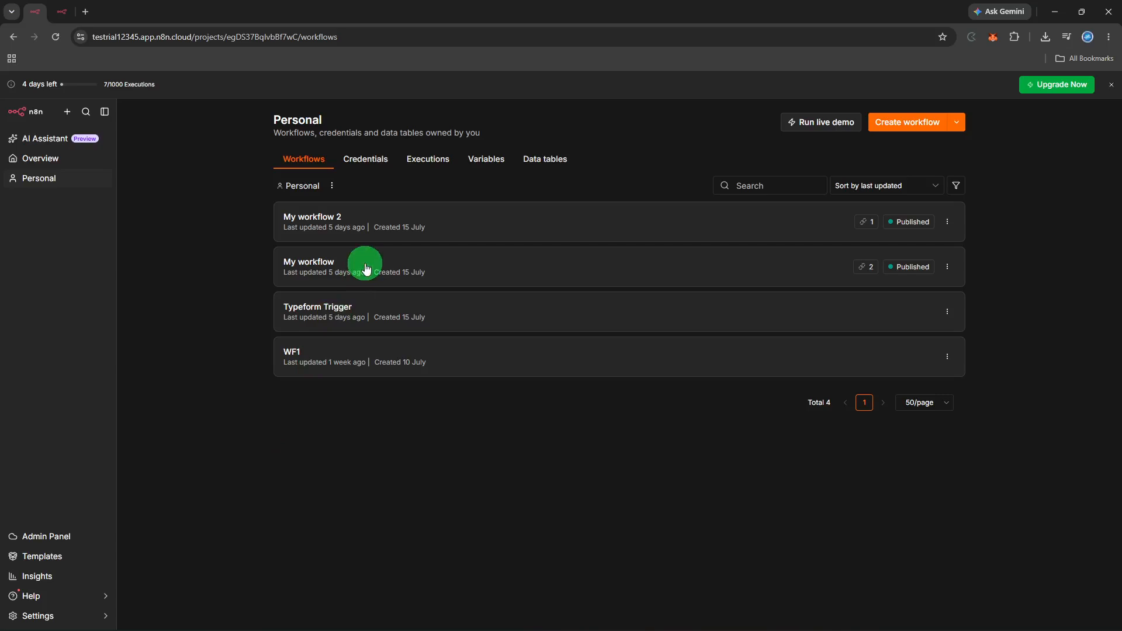
Switch to the browser tab that shows the My workflow editor canvas.
key(ctrl+Tab)
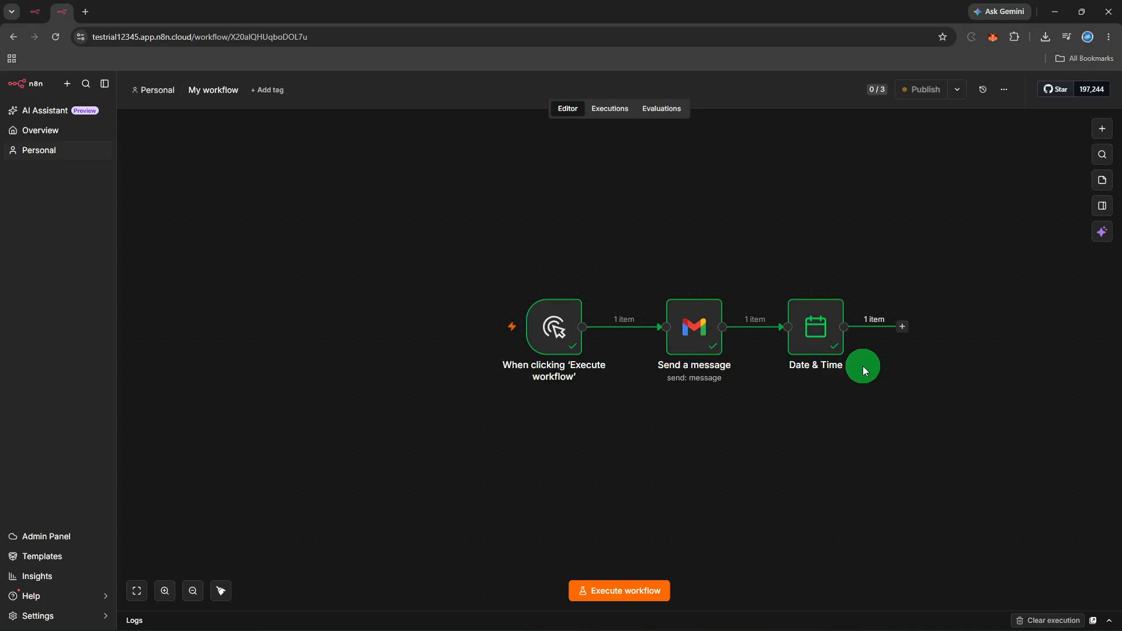
Nudge the Date & Time node down and the Send a message node up on the canvas.
click(824, 353)
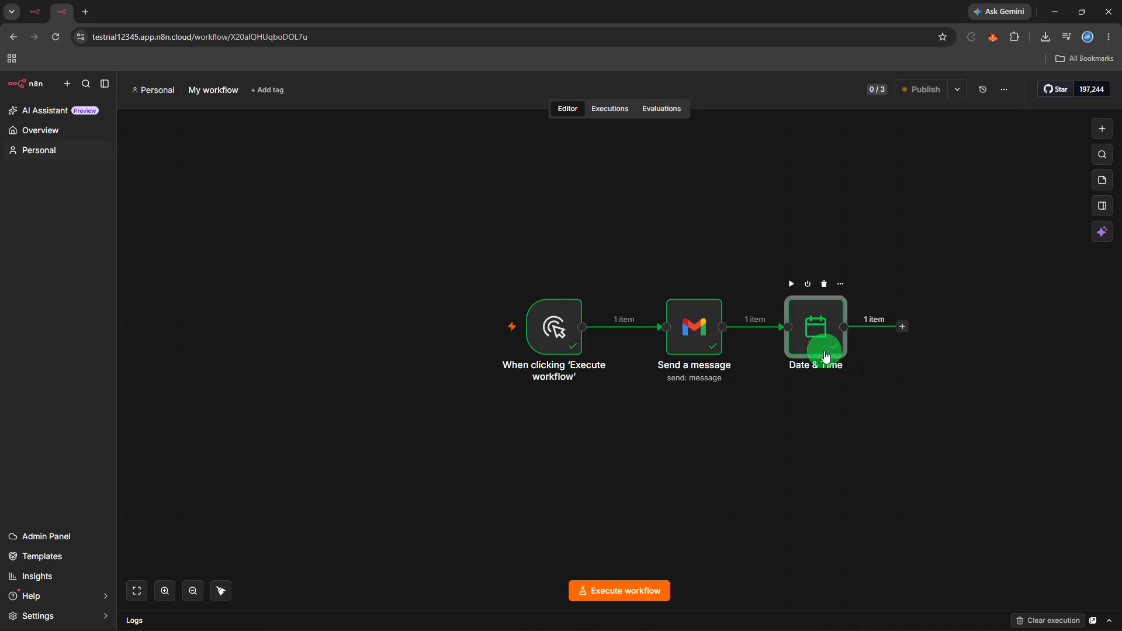
drag(825, 353, 844, 354)
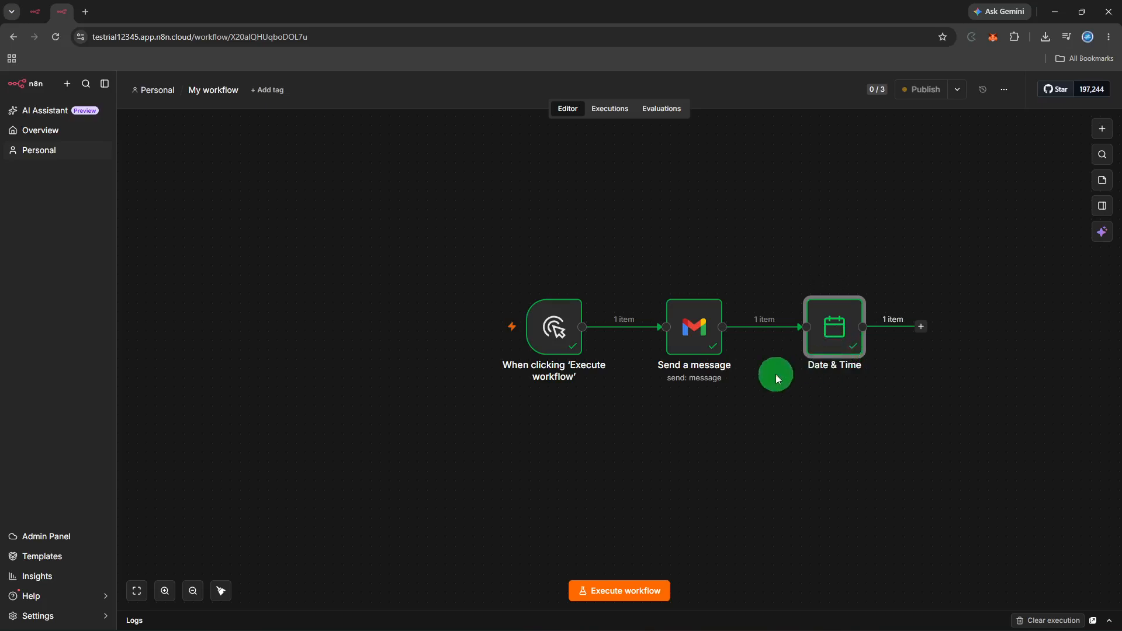
drag(672, 346, 673, 338)
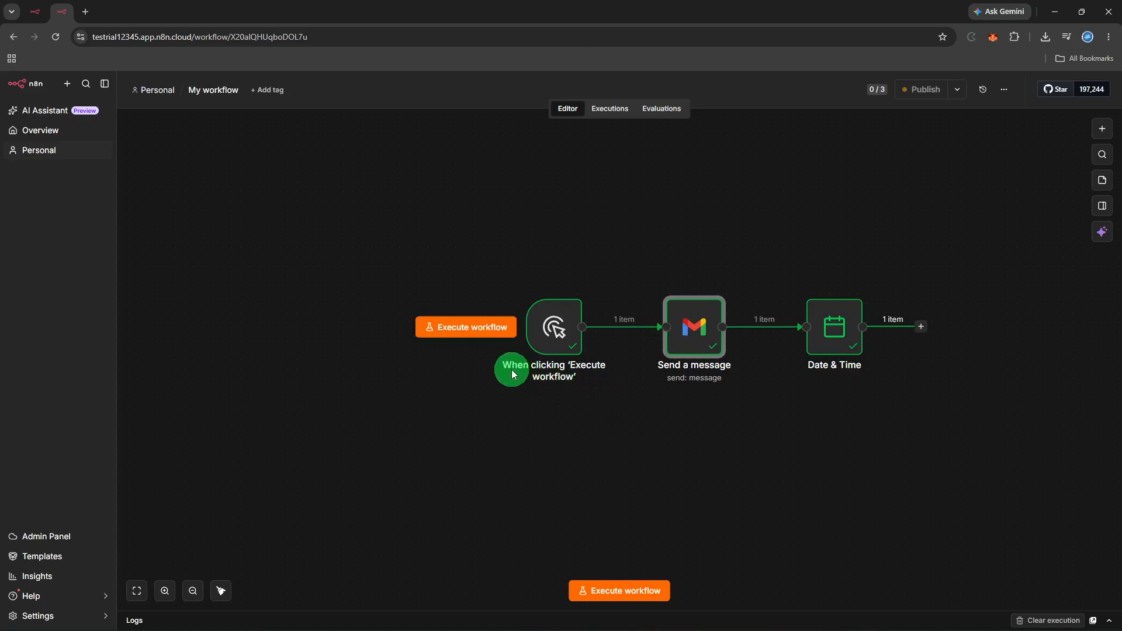
drag(512, 370, 804, 337)
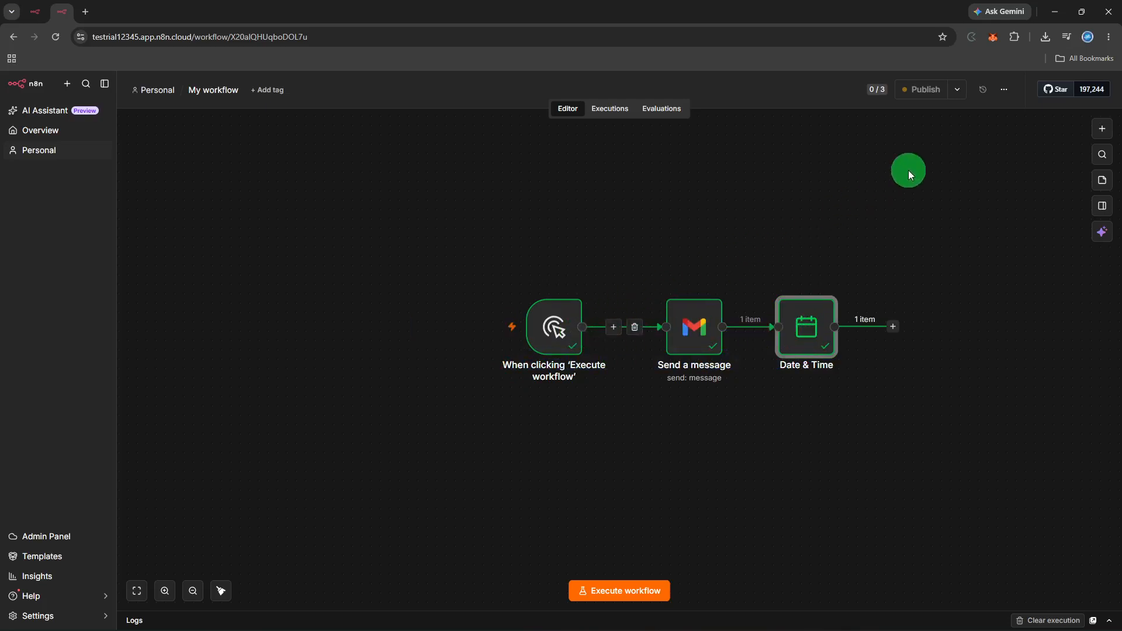
Duplicate the workflow with the default name 'My workflow copy' and no tag.
click(1006, 93)
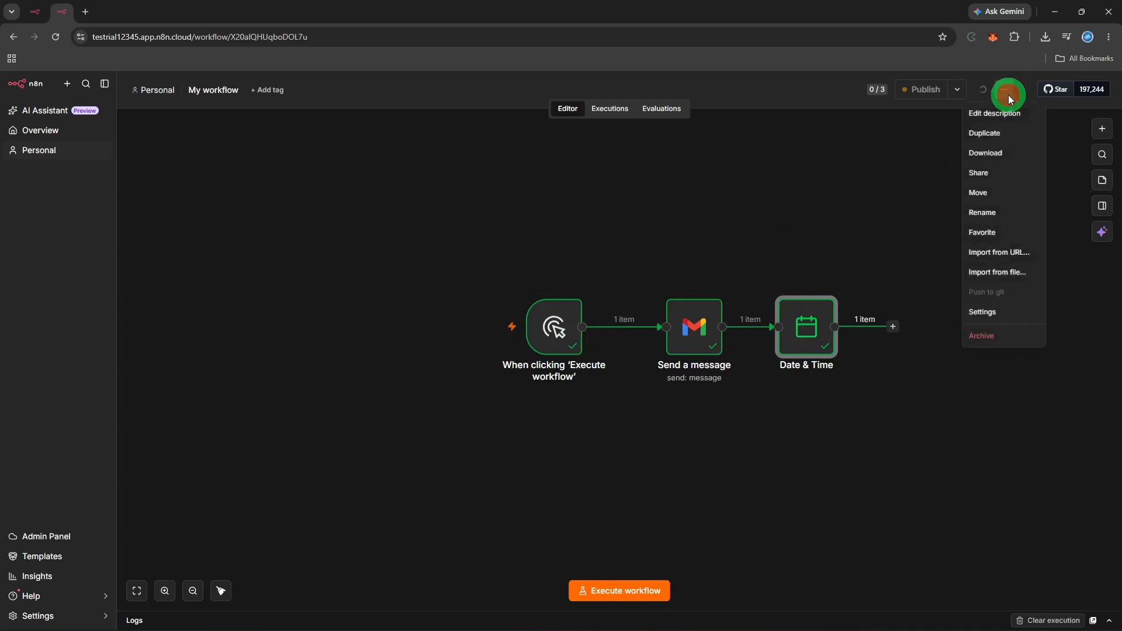
click(994, 131)
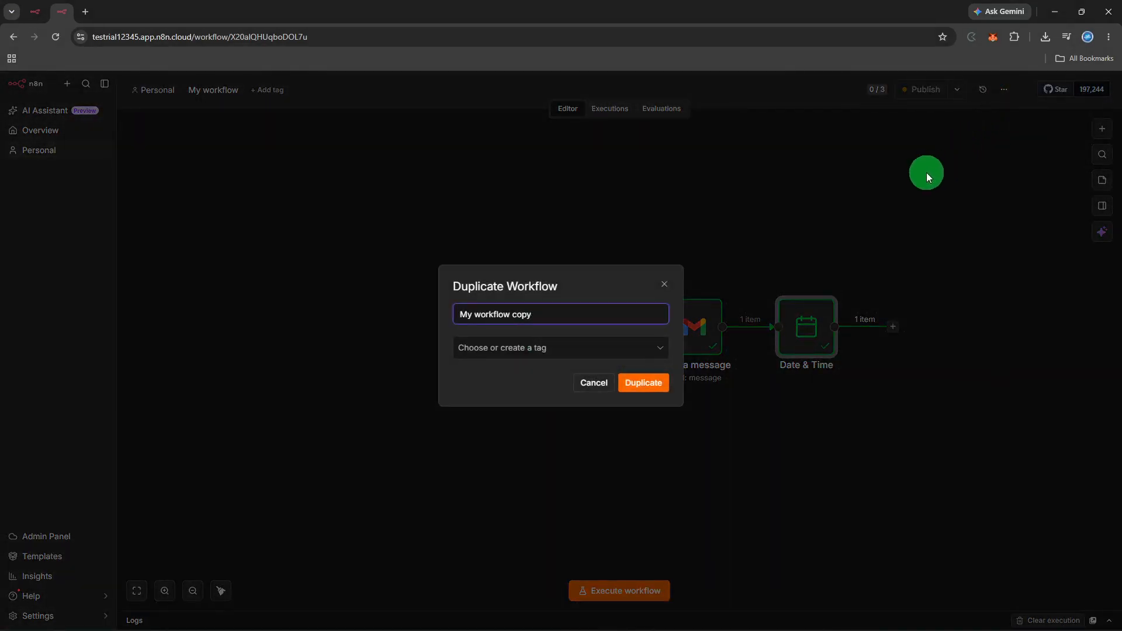
click(644, 345)
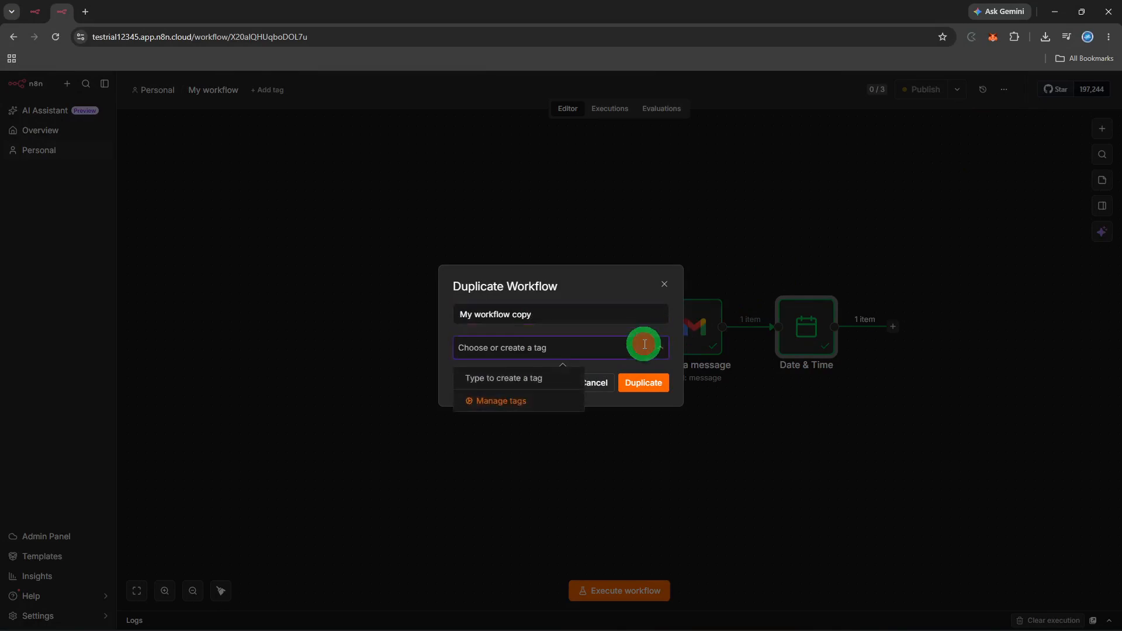
click(643, 345)
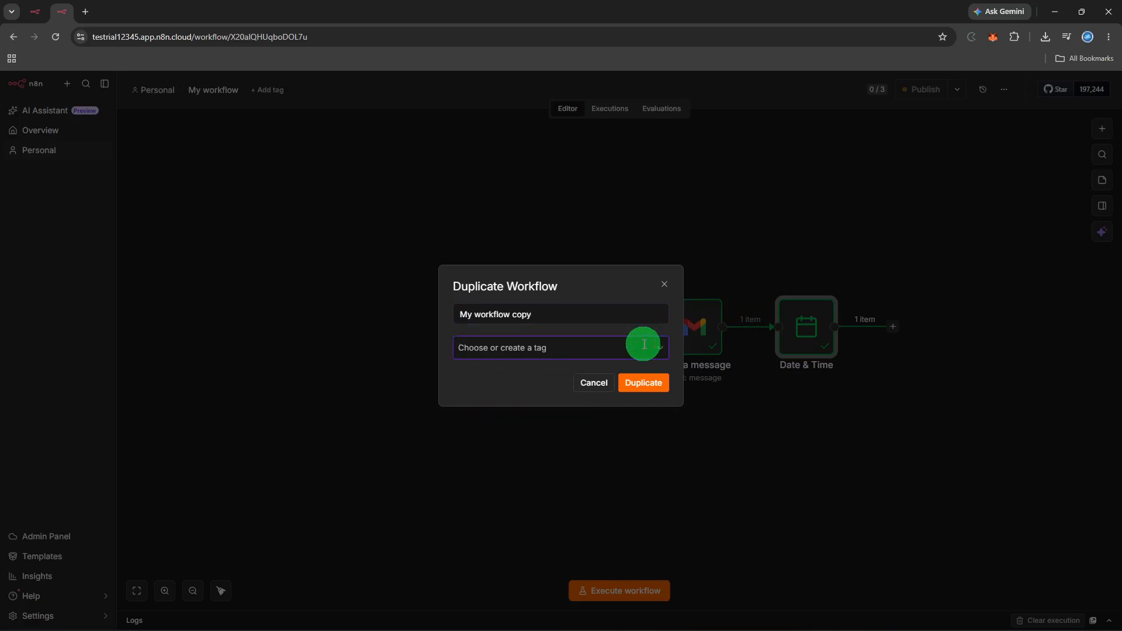
click(643, 381)
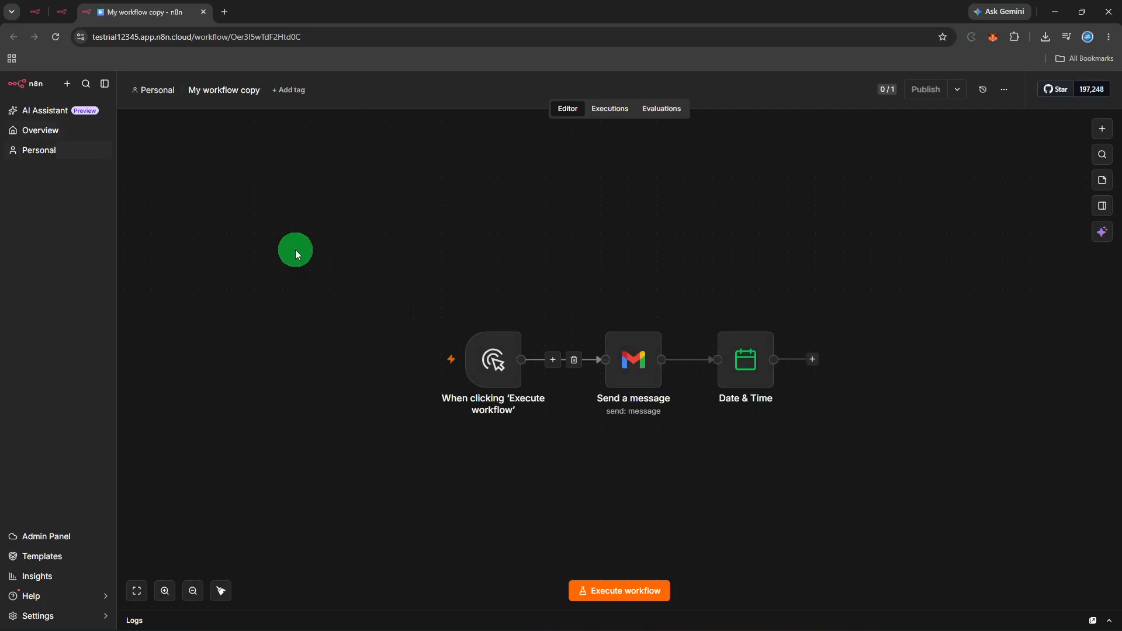
Replace the copied workflow's title with 'EMAIL wk'.
click(238, 88)
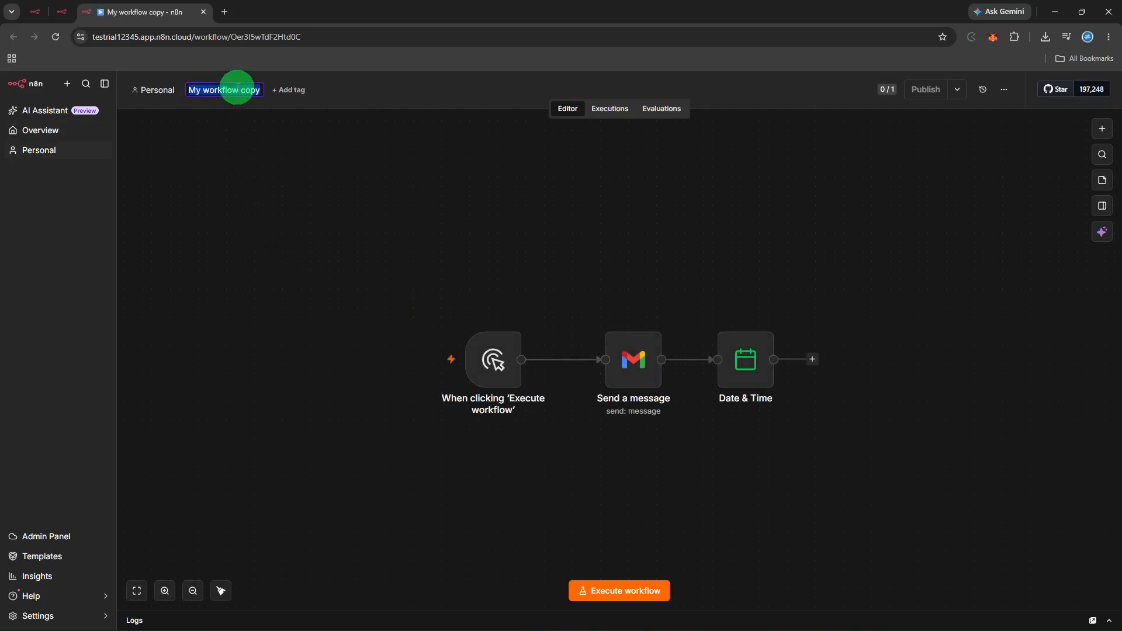
key(BackSpace)
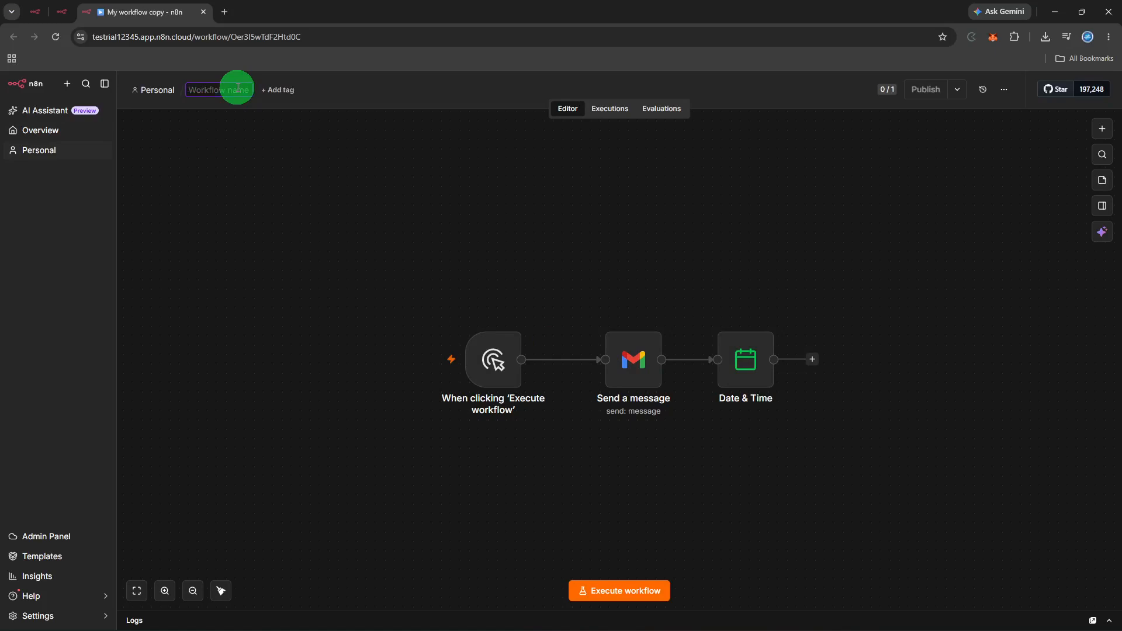
text(EMAIL wk)
key(Return)
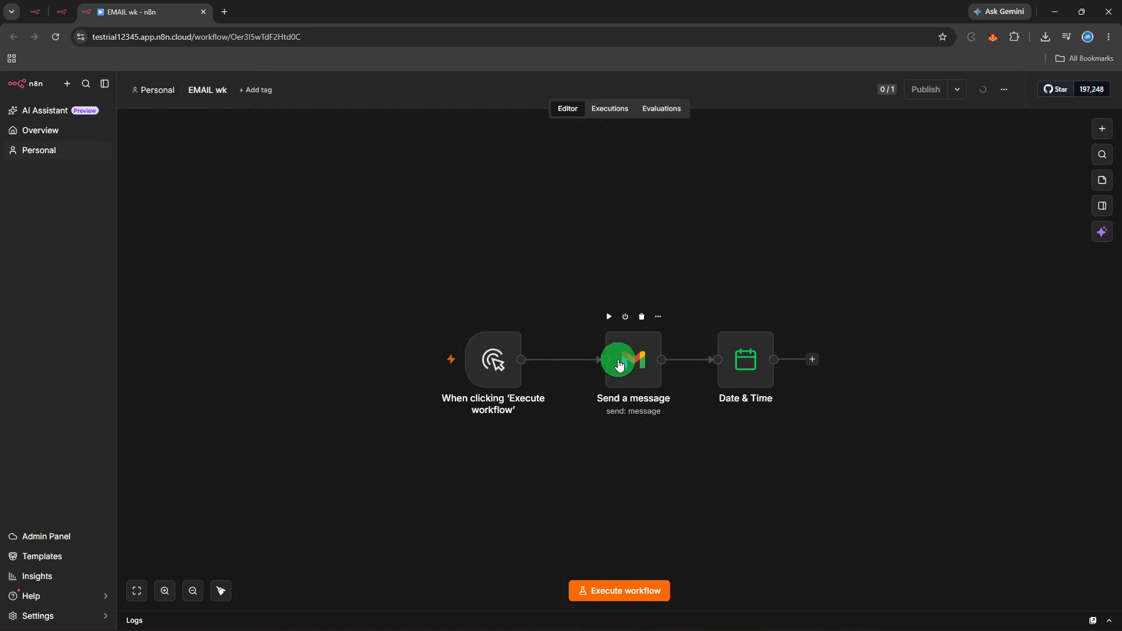
Open the Send a message node and set its Gmail resource to Message.
click(654, 320)
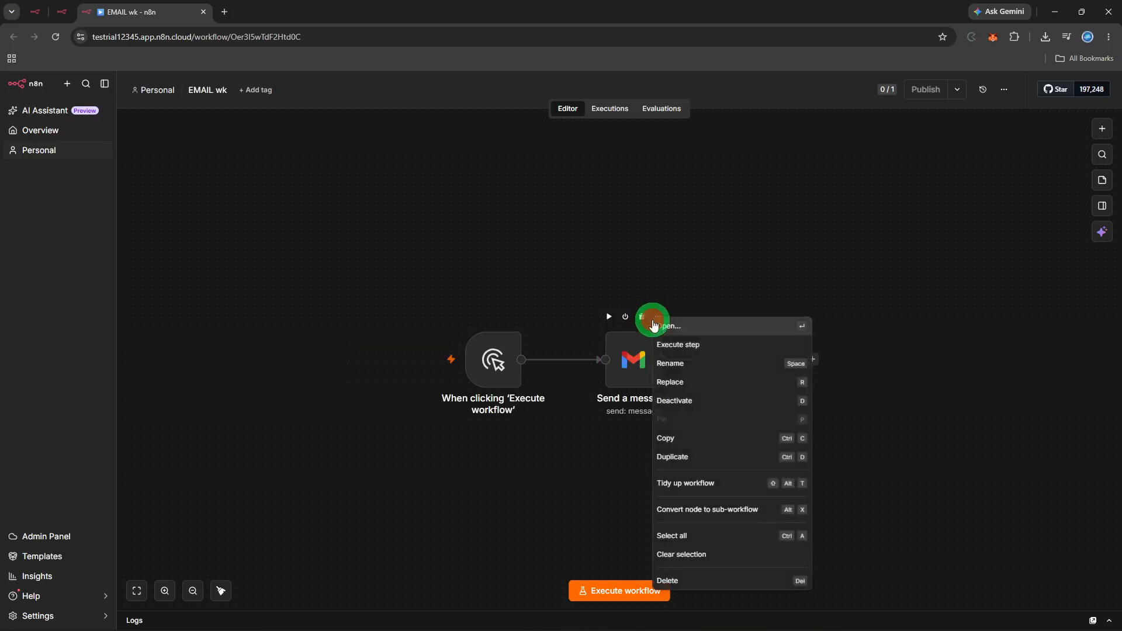
click(653, 325)
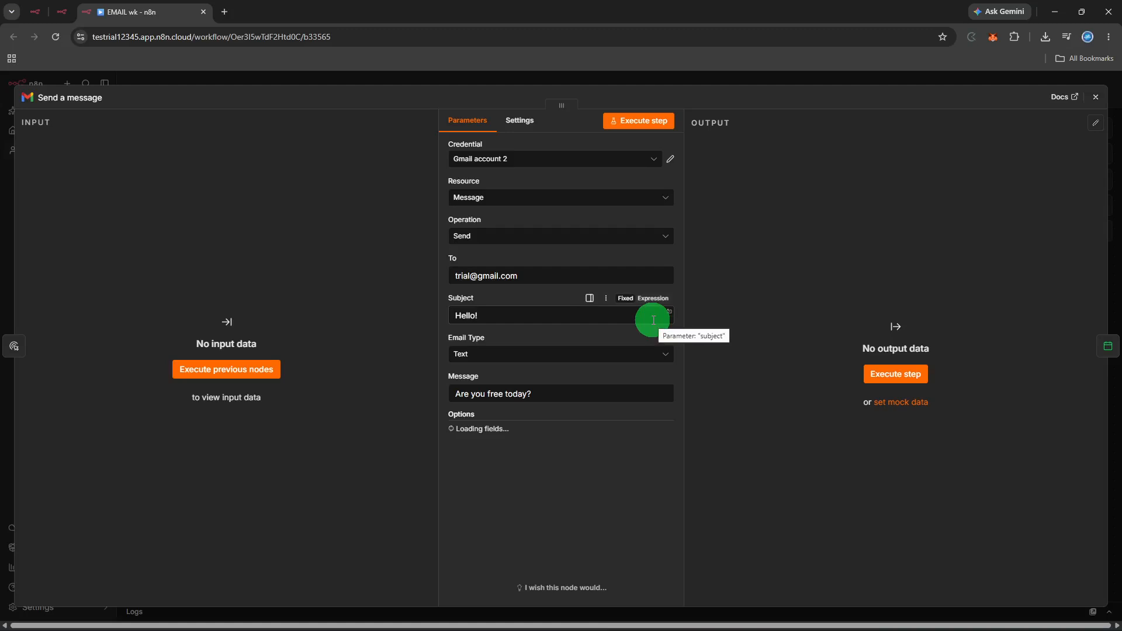
click(495, 204)
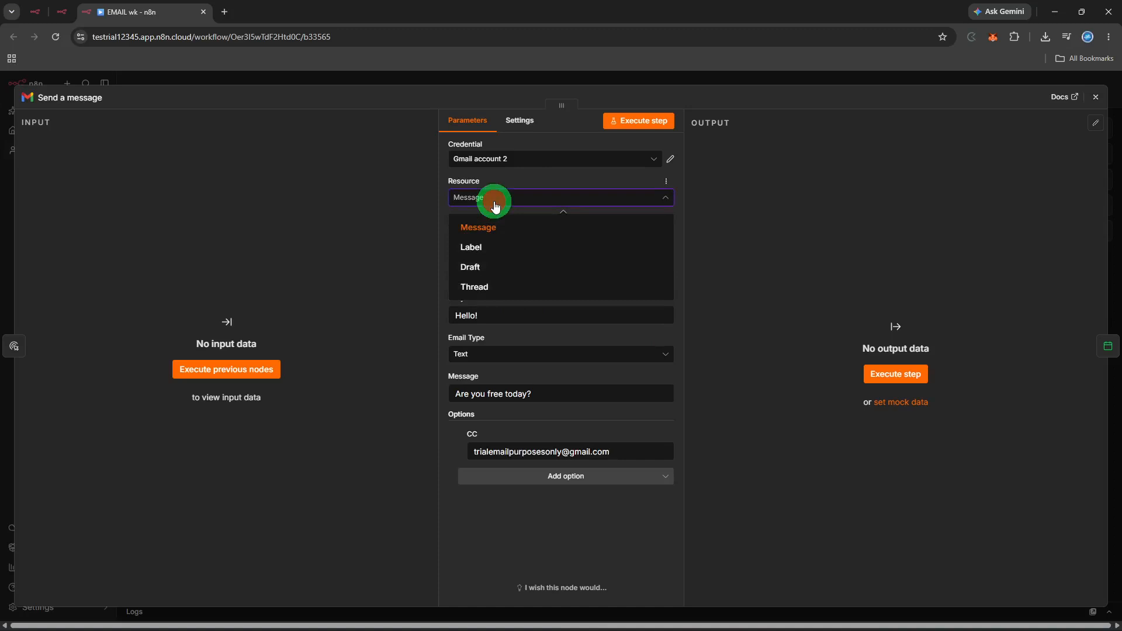
click(495, 206)
click(494, 205)
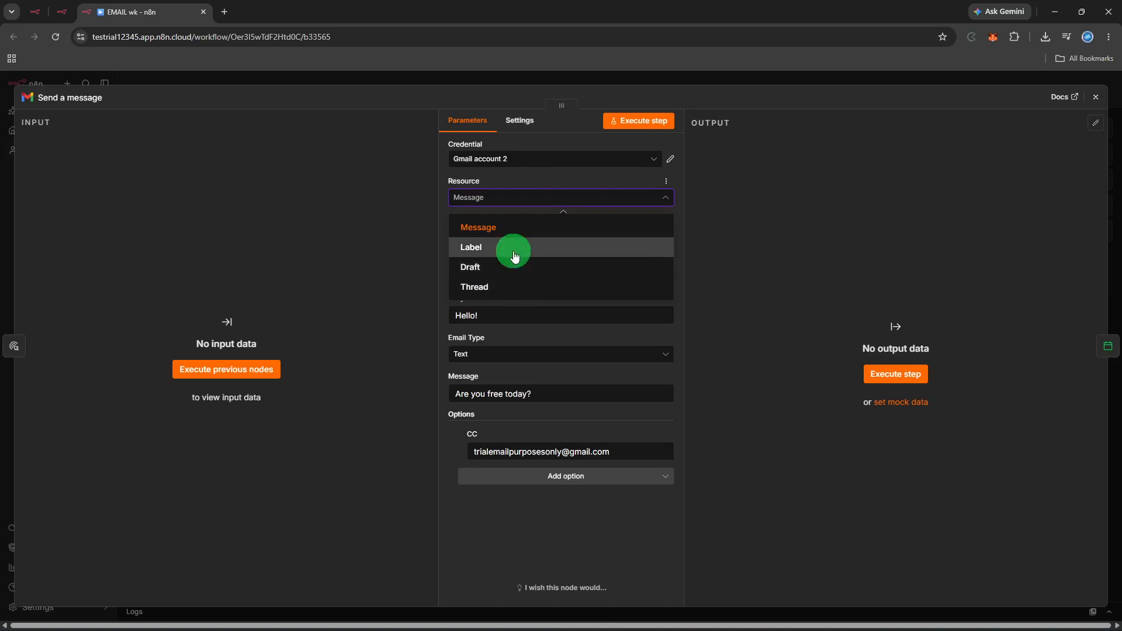
click(515, 256)
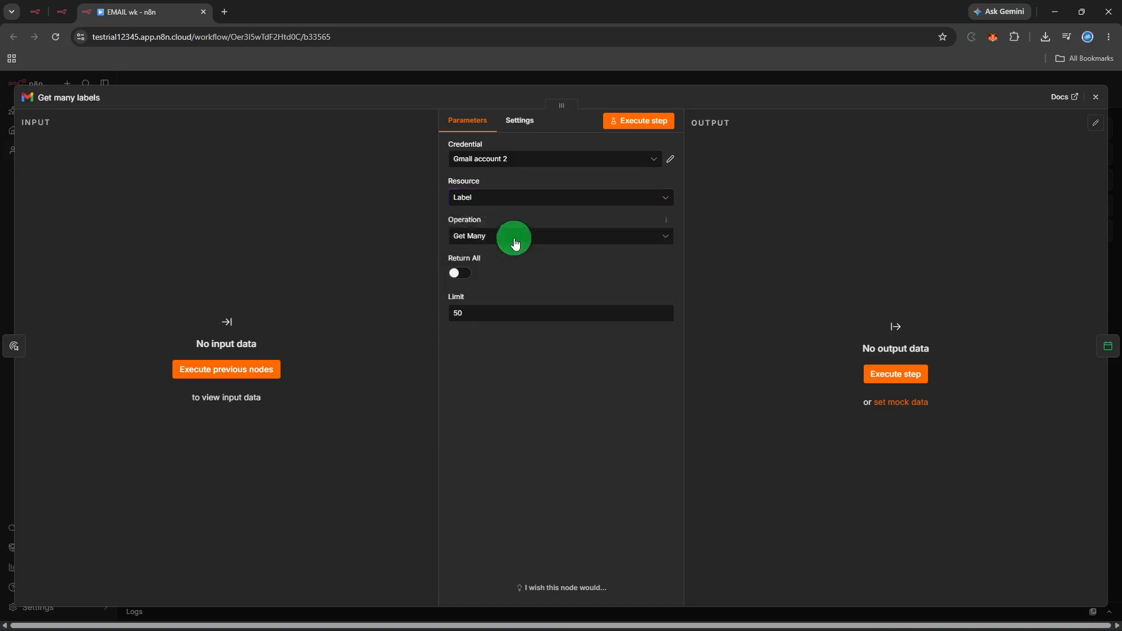
click(515, 237)
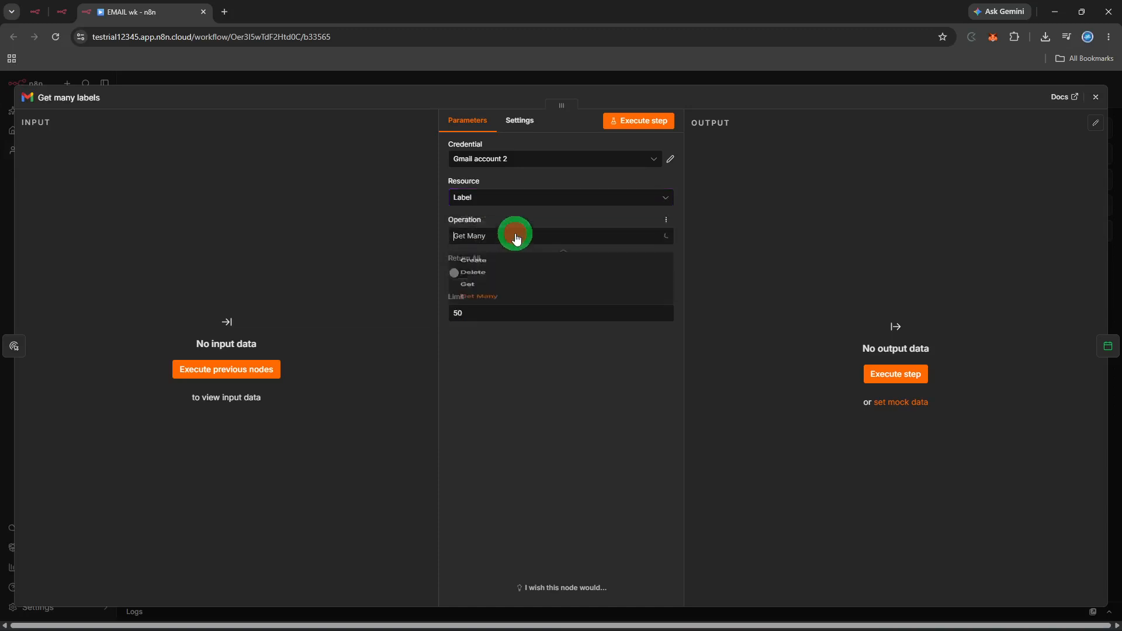
click(519, 194)
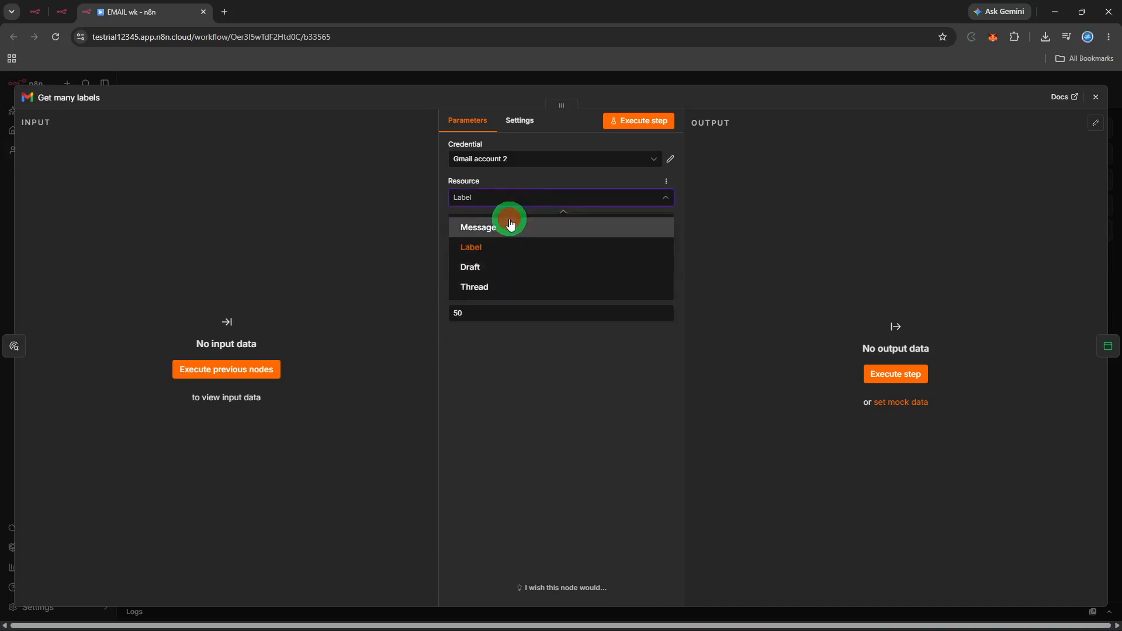
click(510, 224)
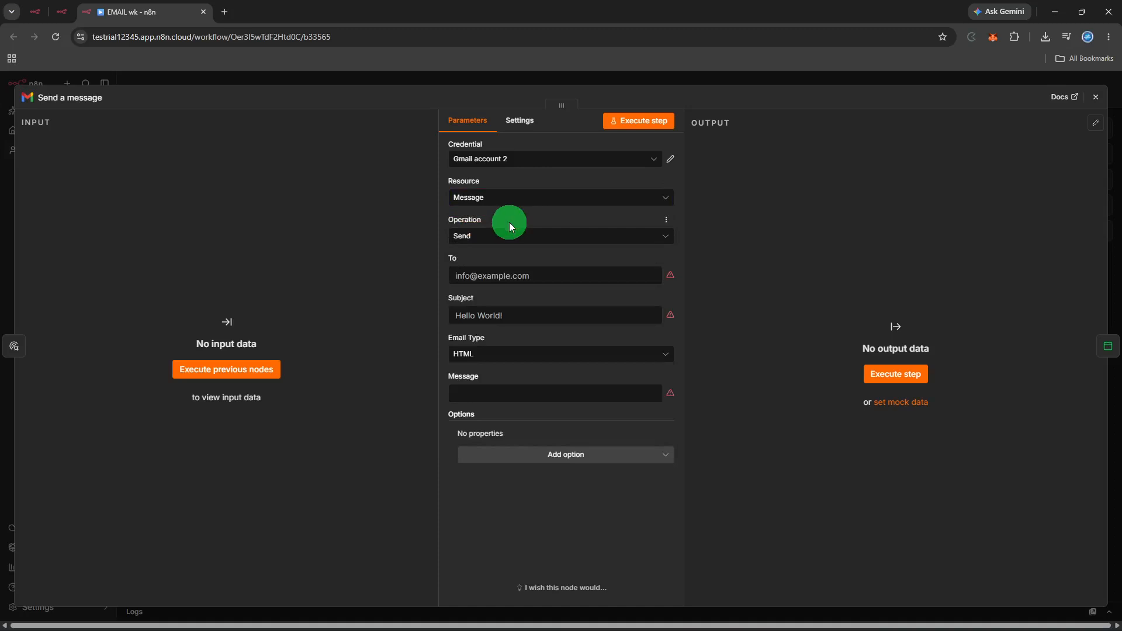
Keep the Send operation and test-run the node, which fails on empty required fields.
click(508, 233)
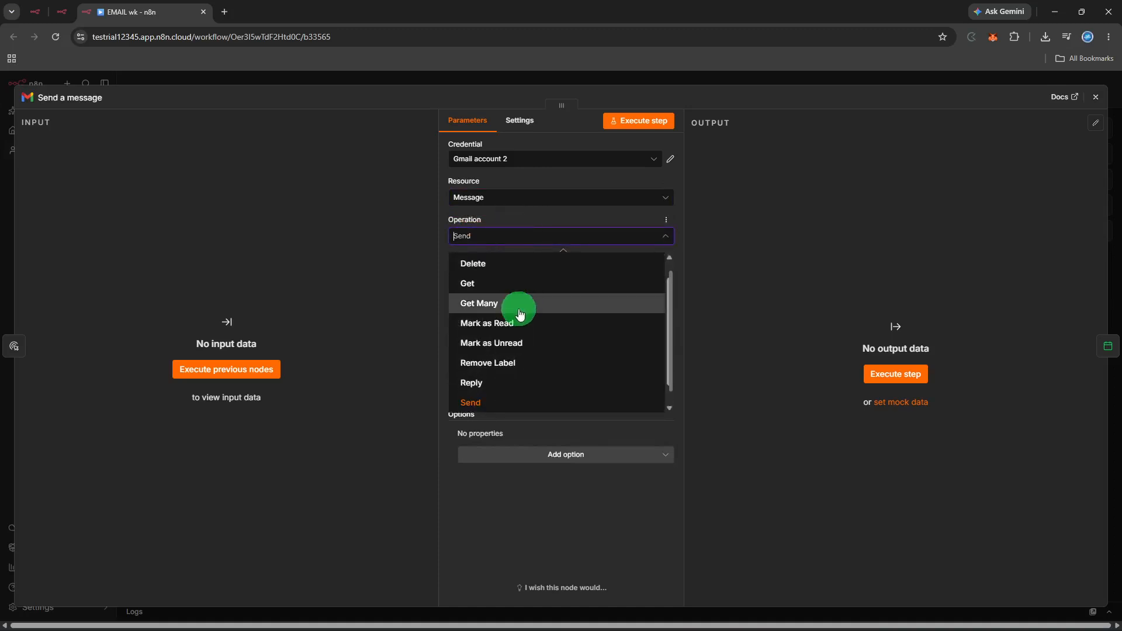
scroll(516, 306, down, 1)
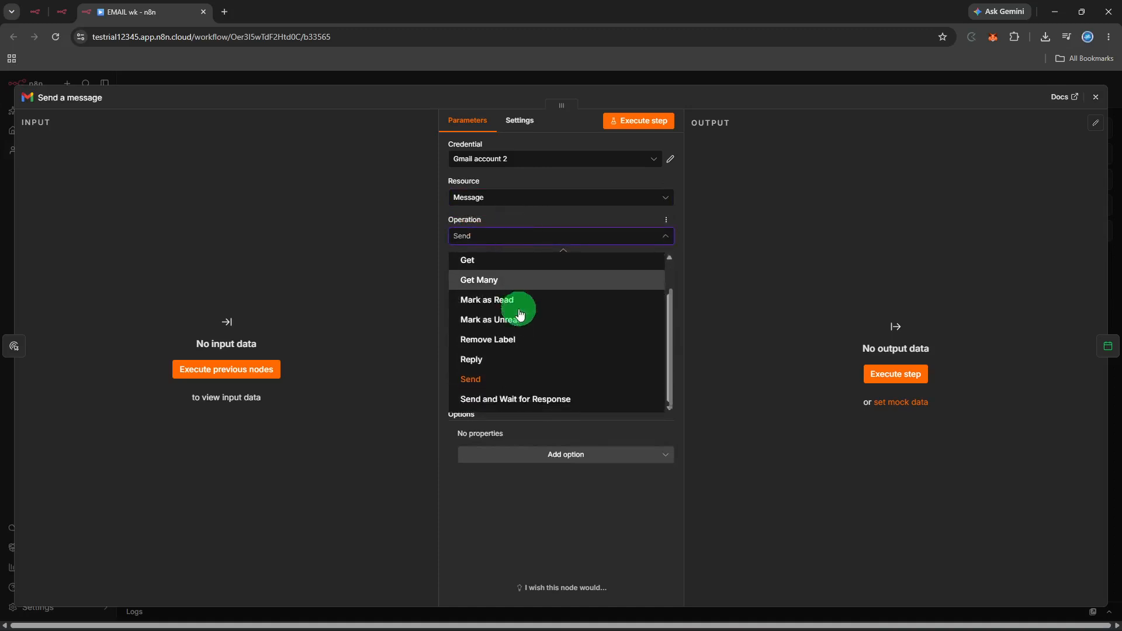
click(507, 383)
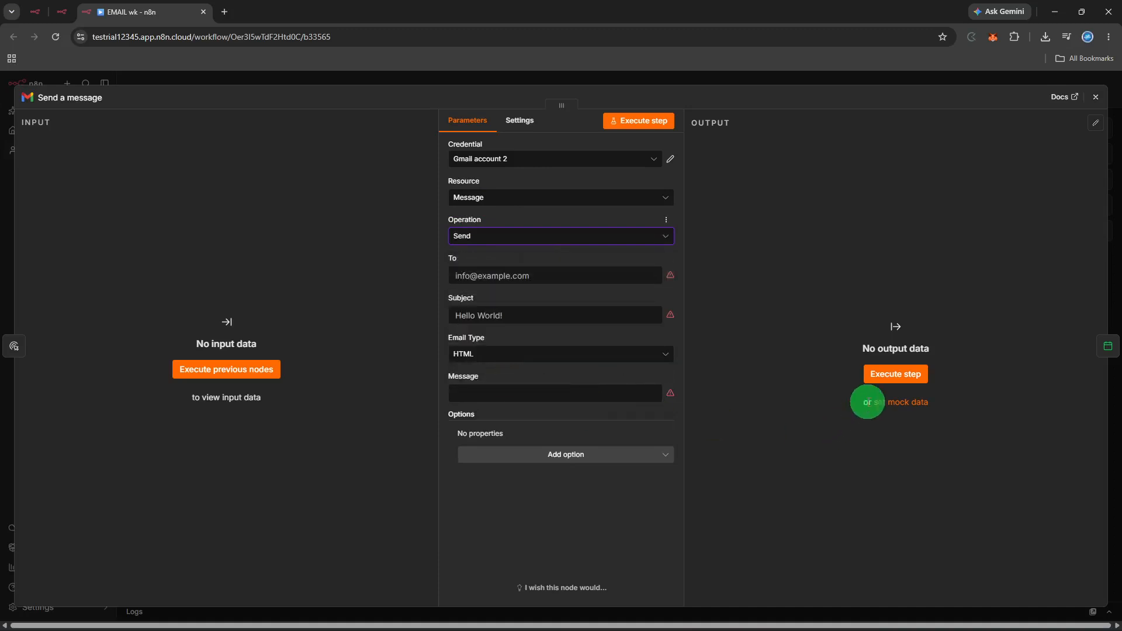
click(886, 372)
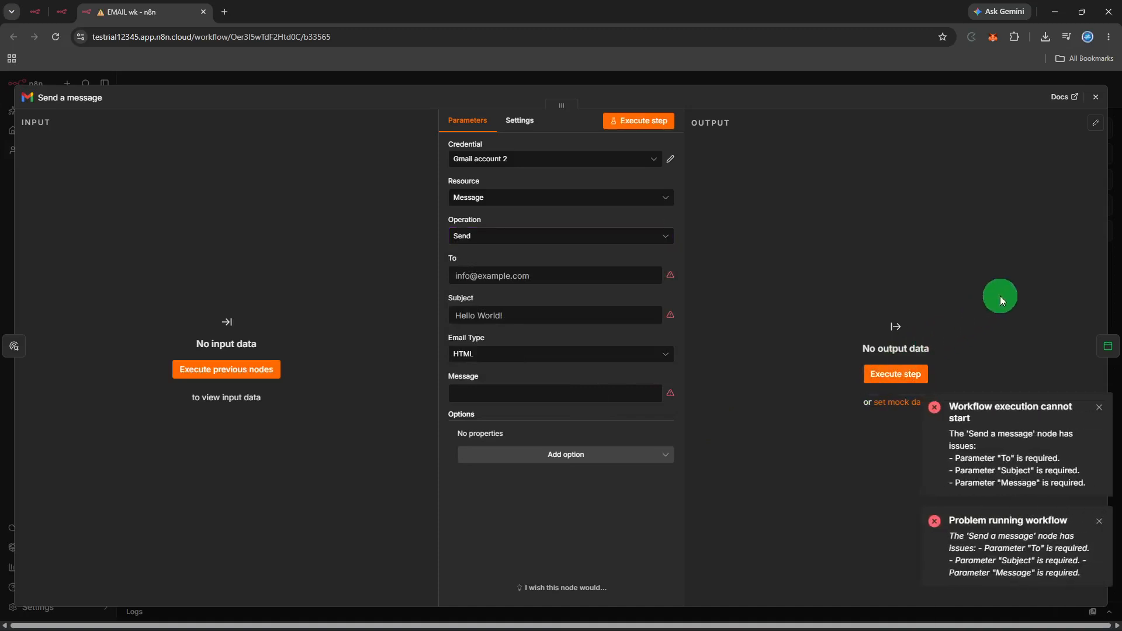
Reopen the Send a message node and fill in the Subject 'Hi!'.
click(1095, 98)
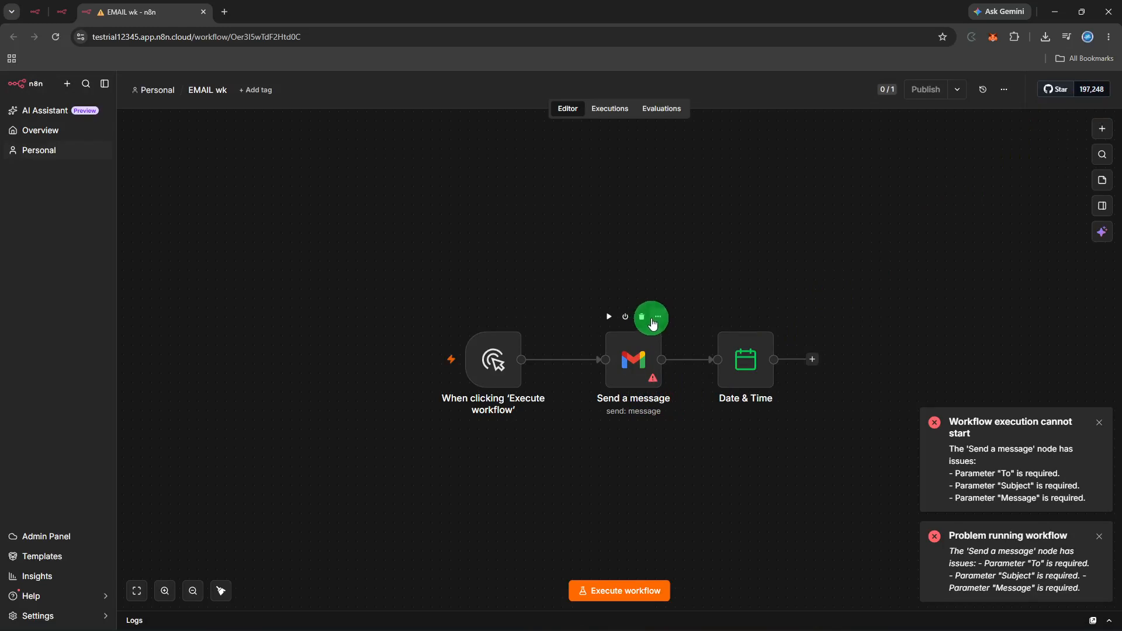
click(653, 318)
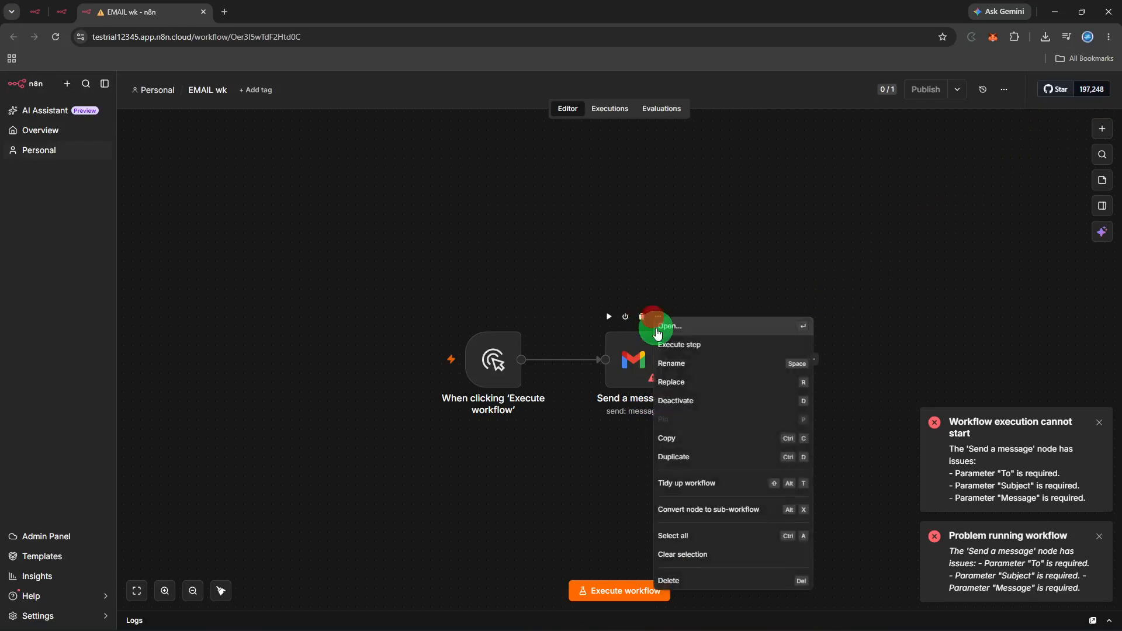
click(656, 331)
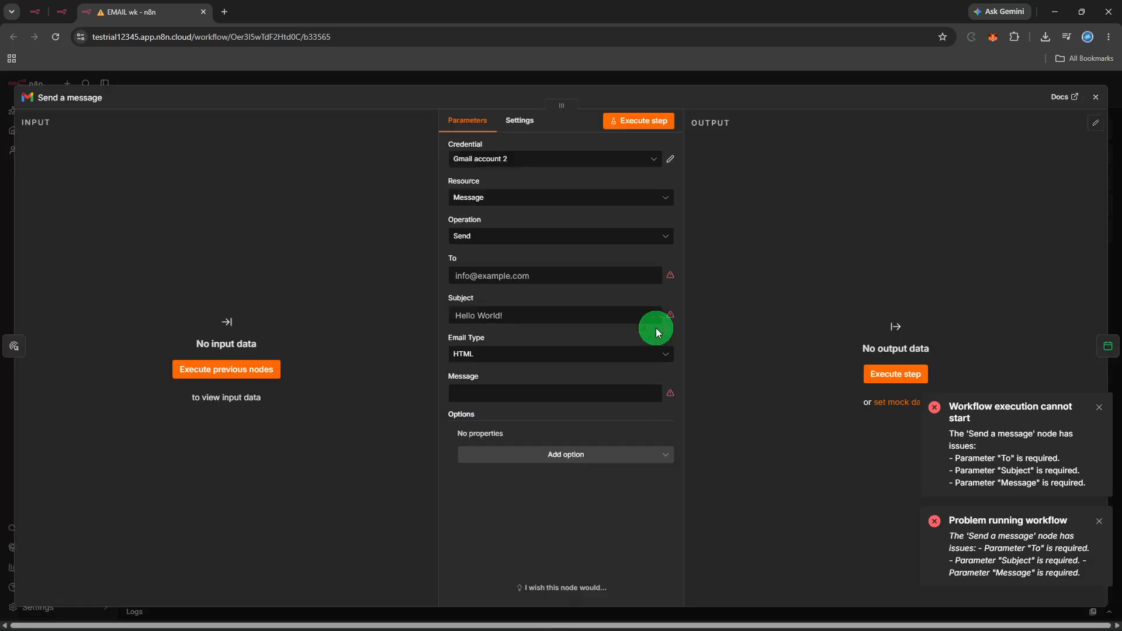
click(508, 311)
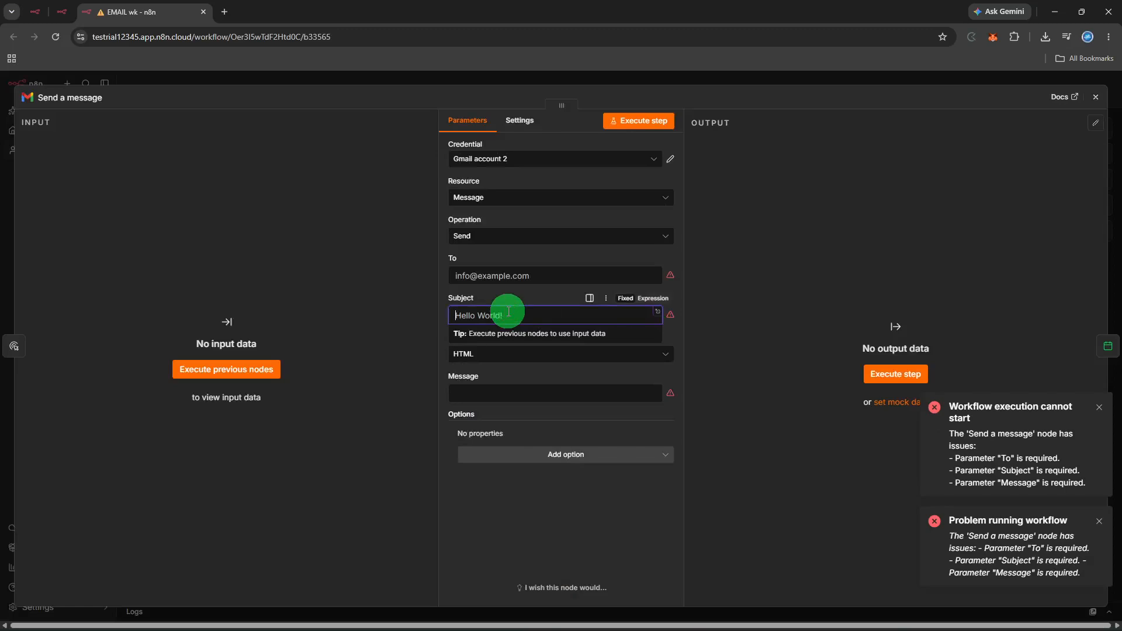
text(hi)
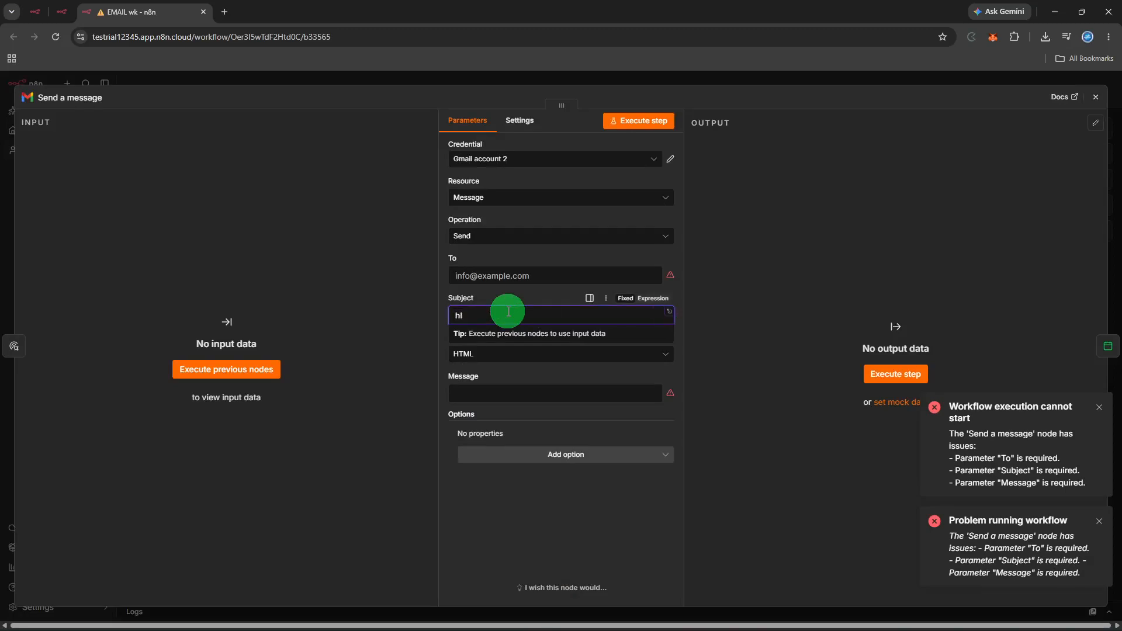
text(l)
key(BackSpace)
key(BackSpace)
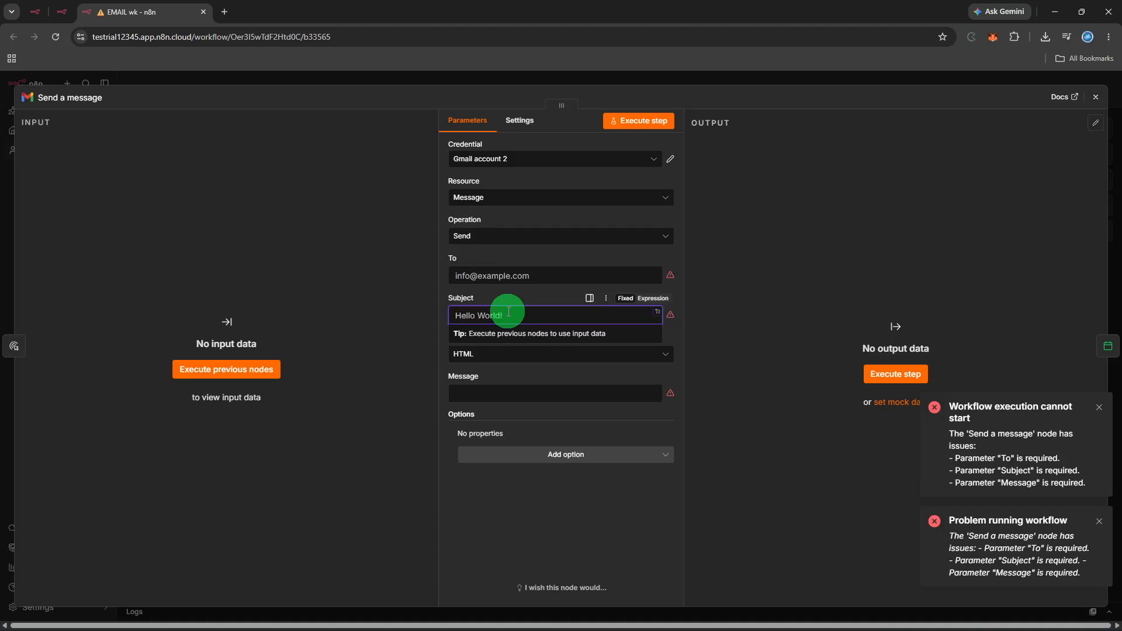
text(Hi!)
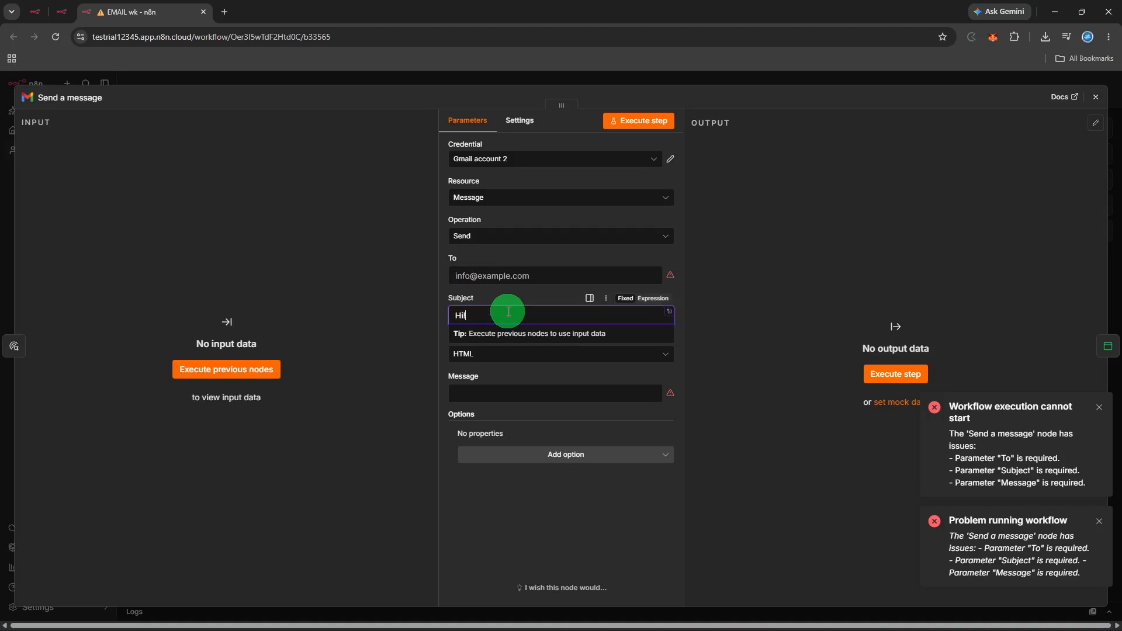
Write 'HELLO :)' as the message body and rerun the node, leaving only To missing.
click(516, 397)
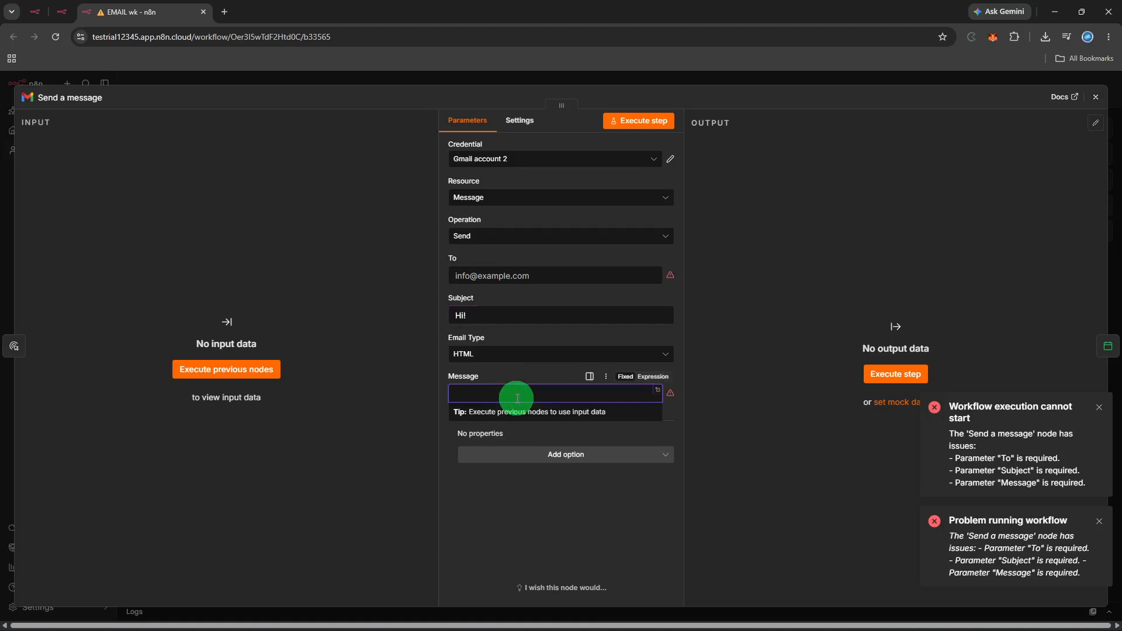
text(HEll)
key(BackSpace)
text(LLO :))
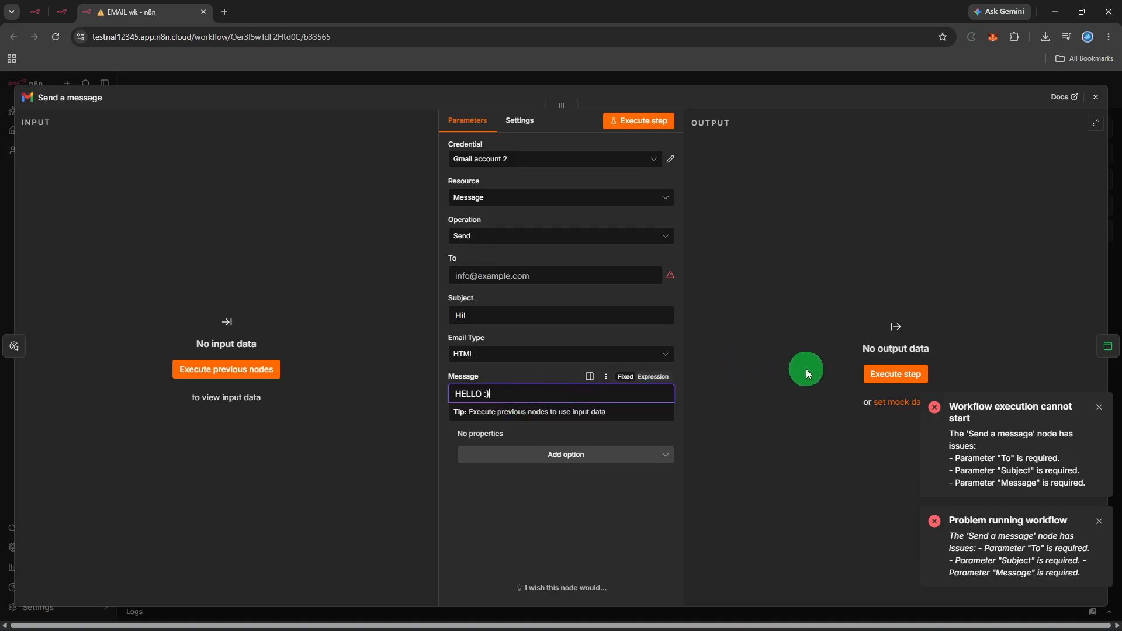
click(871, 373)
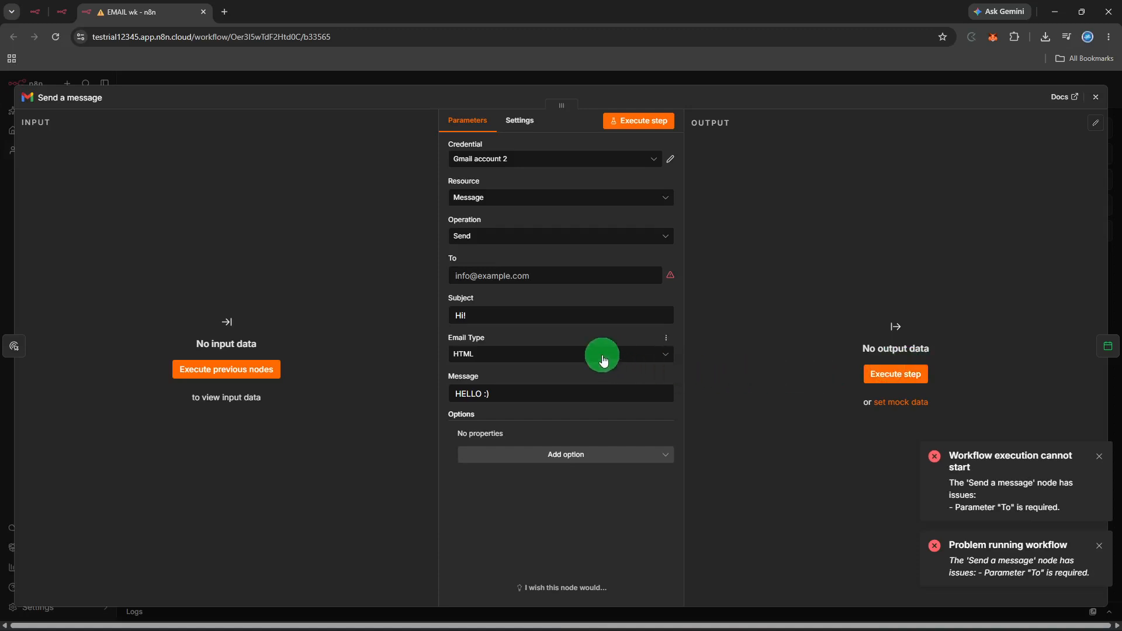
Enter the recipient's e-mail address in To and run the node, sending one message.
click(523, 275)
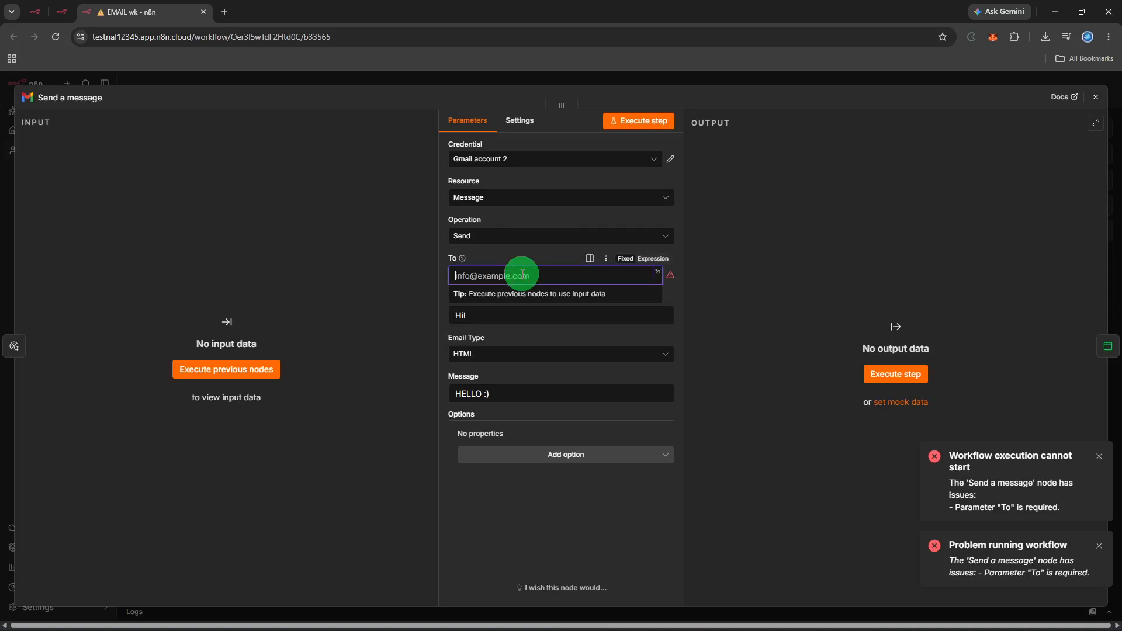
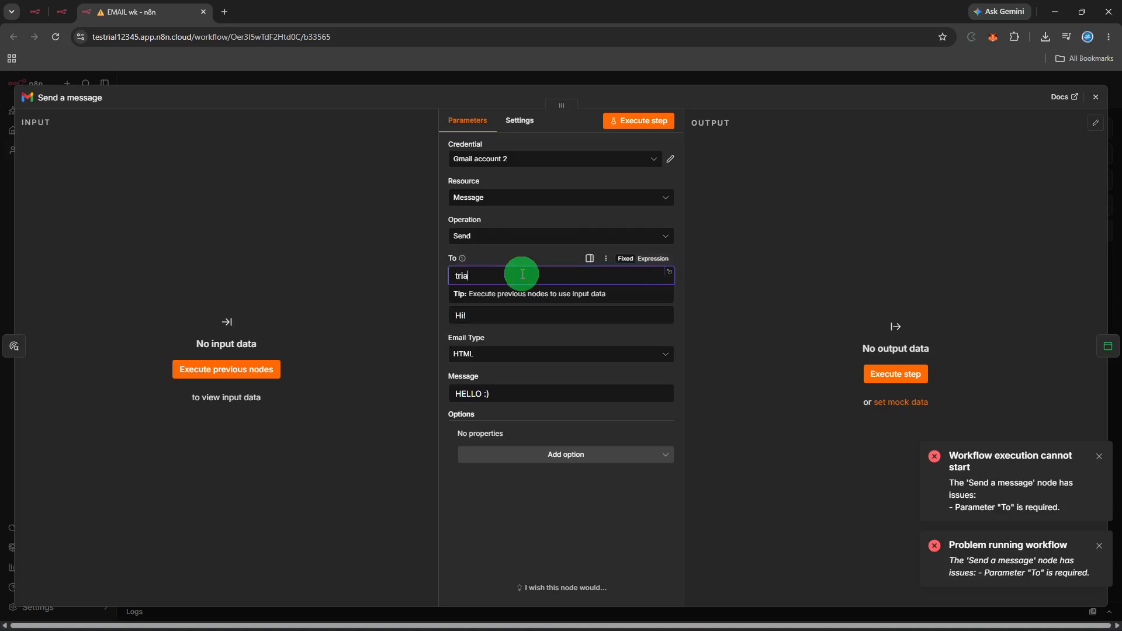
click(707, 285)
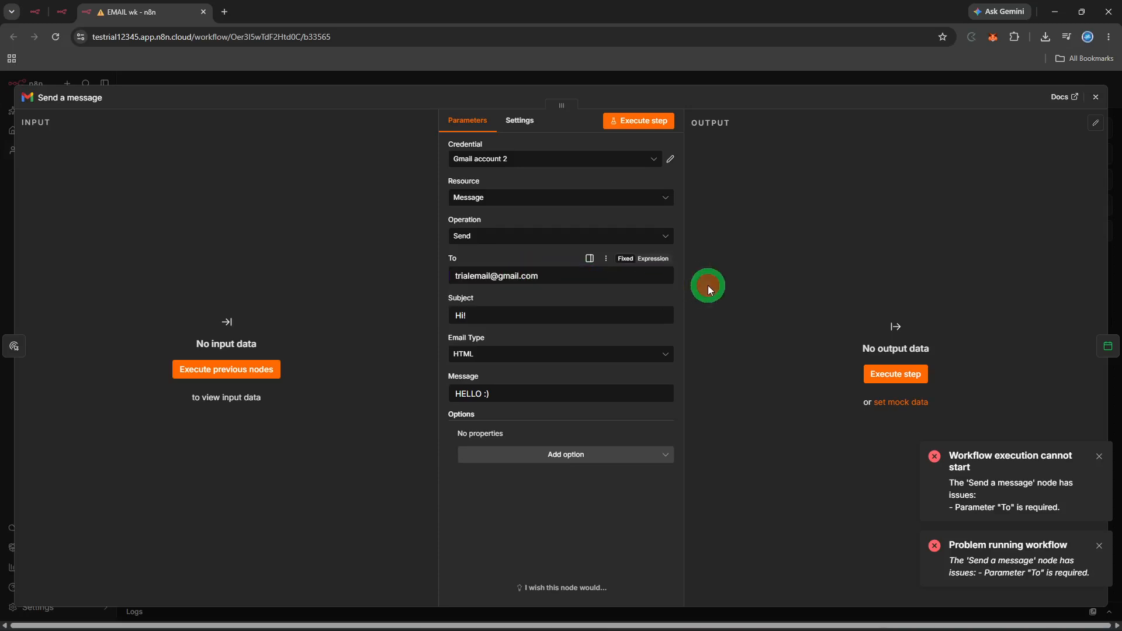
click(878, 365)
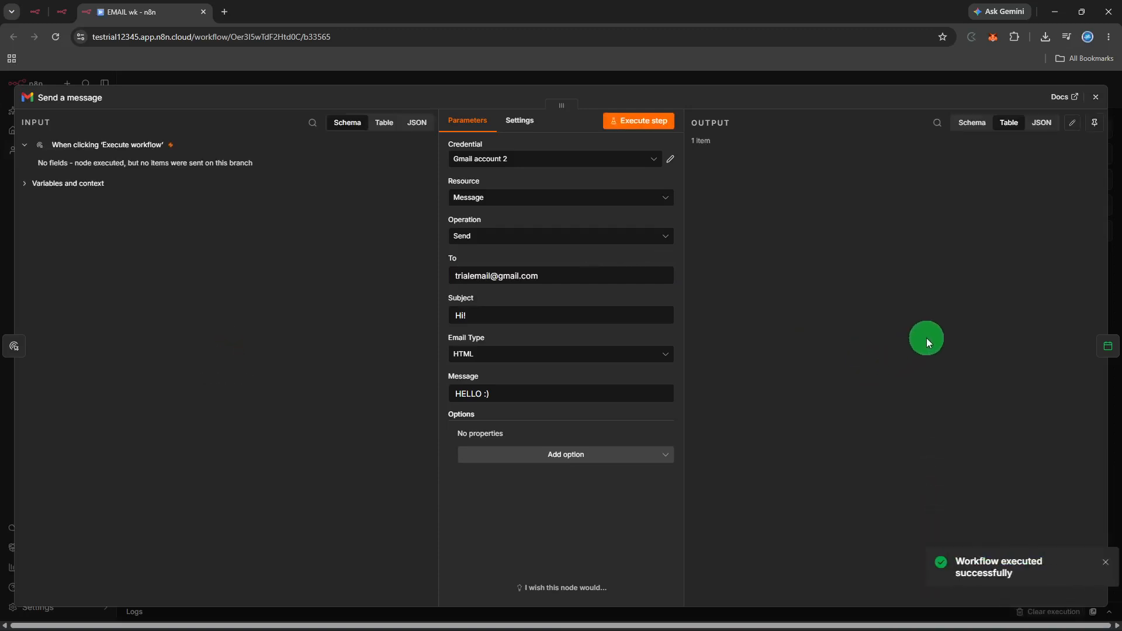
Close the node panel to return to the EMAIL wk canvas.
click(1093, 97)
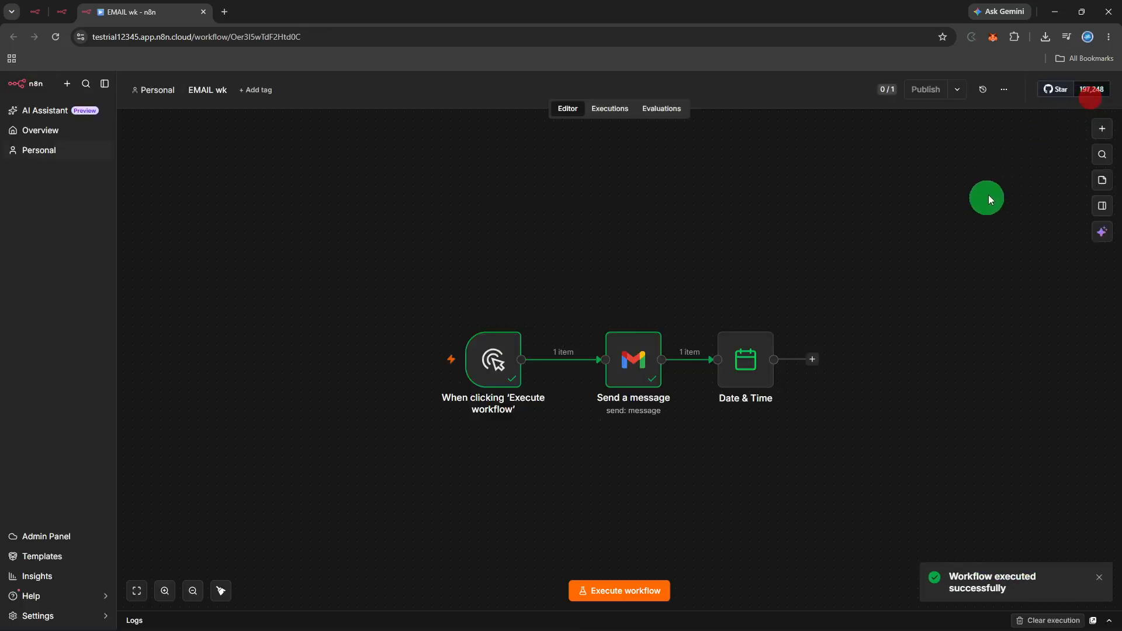